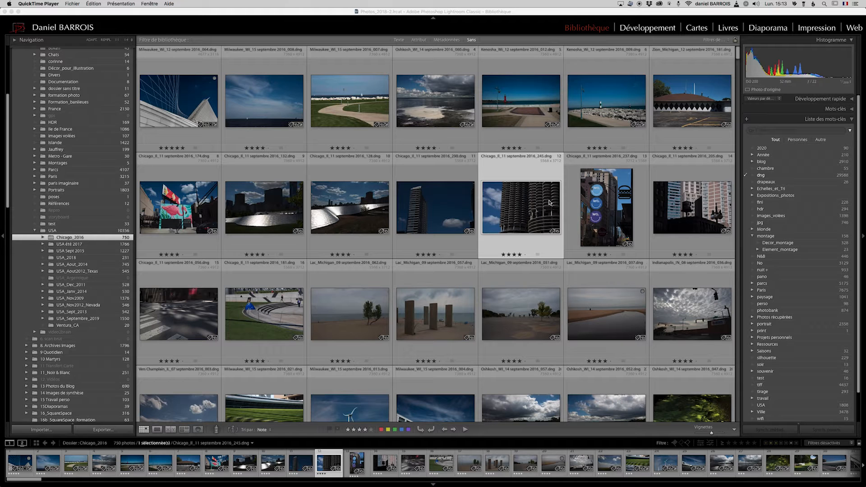
View the round-balcony towers photo enlarged, check the blue-dress photo, and return to the towers photo
left_click(523, 201)
double_click(522, 201)
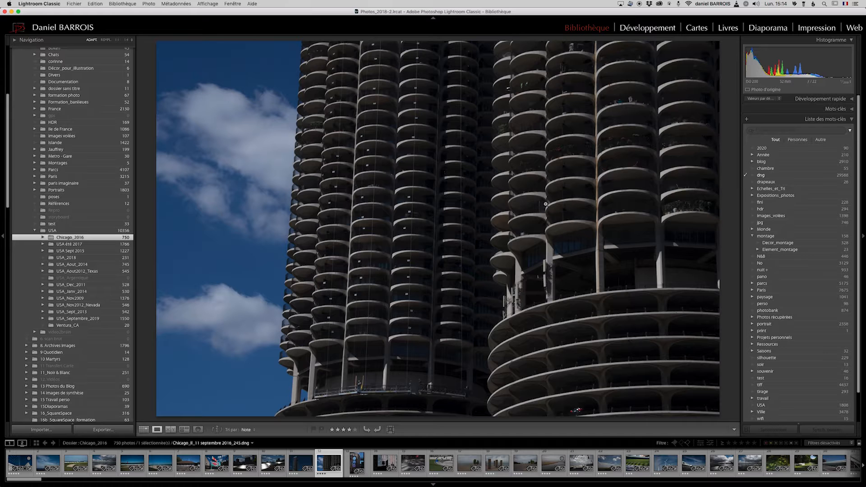
left_click(441, 464)
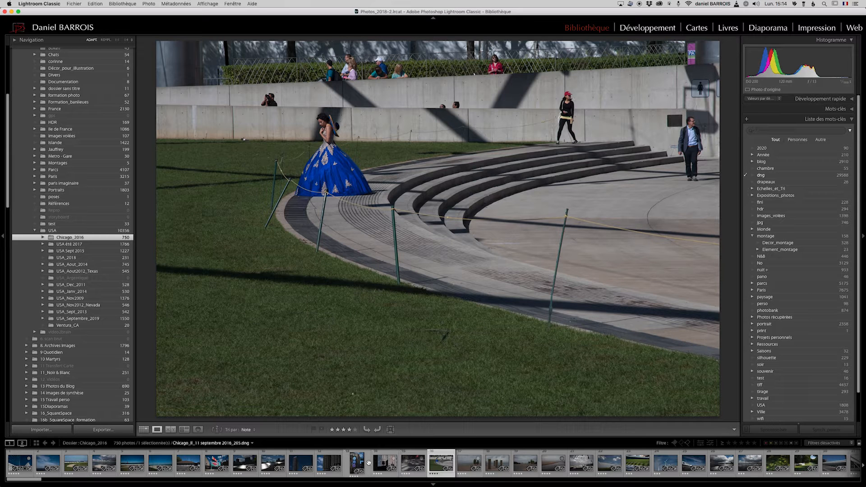
left_click(329, 466)
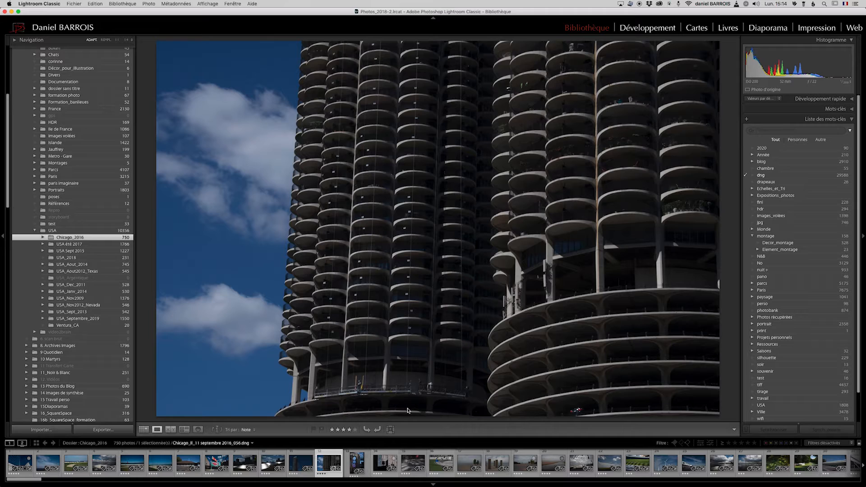
Switch to the Map module and search the map for "chicago"
left_click(698, 28)
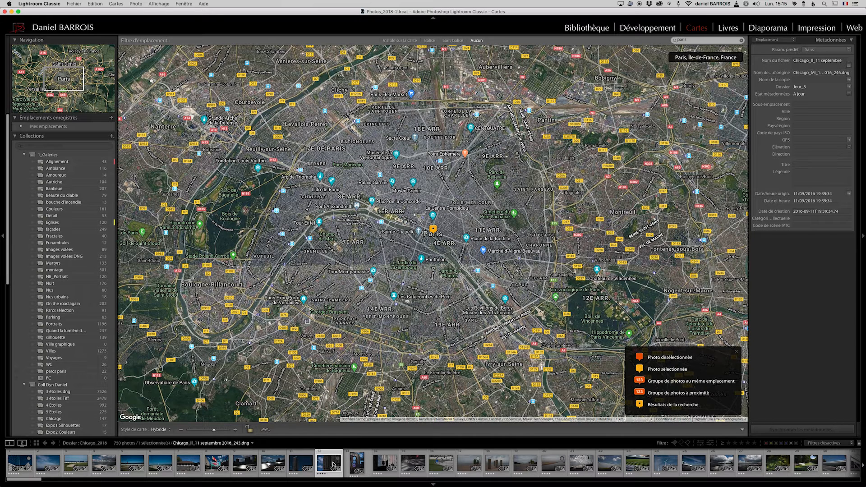
left_click(675, 40)
type("ch")
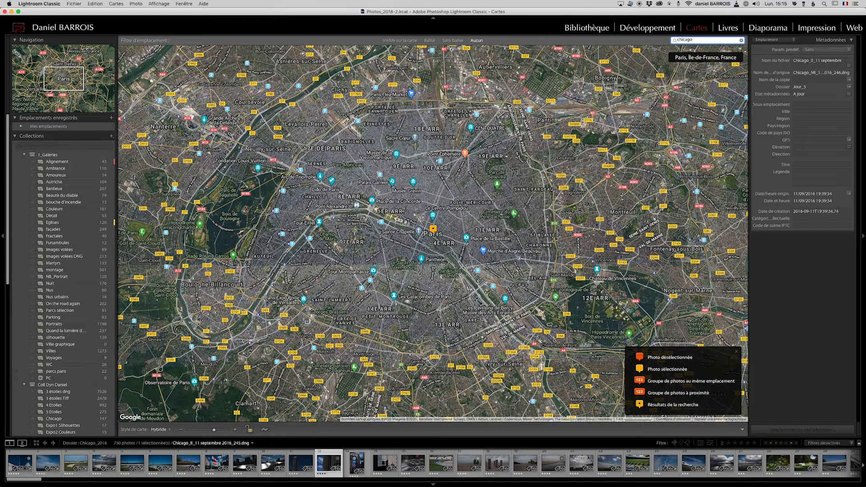
type("icago")
key("Return")
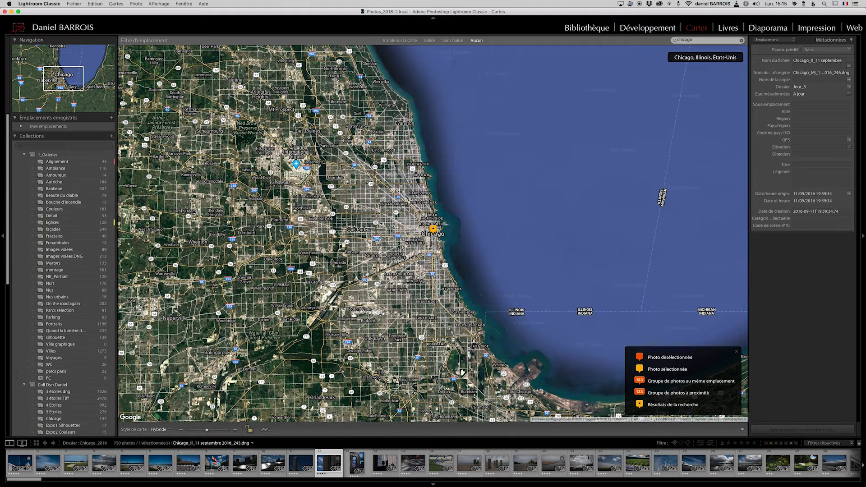
Examine downtown Chicago along the river on the map to locate the two round Marina City towers
scroll(440, 234, "up", 2)
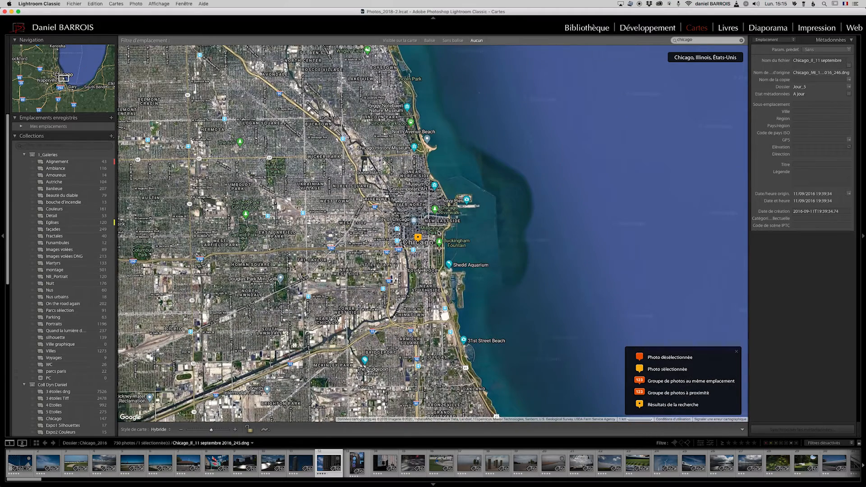
key("alt")
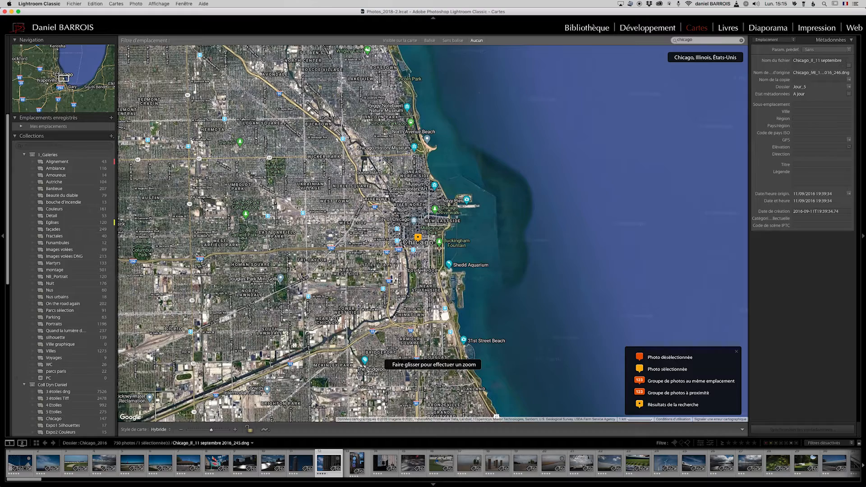
left_click_drag(400, 214, 456, 259)
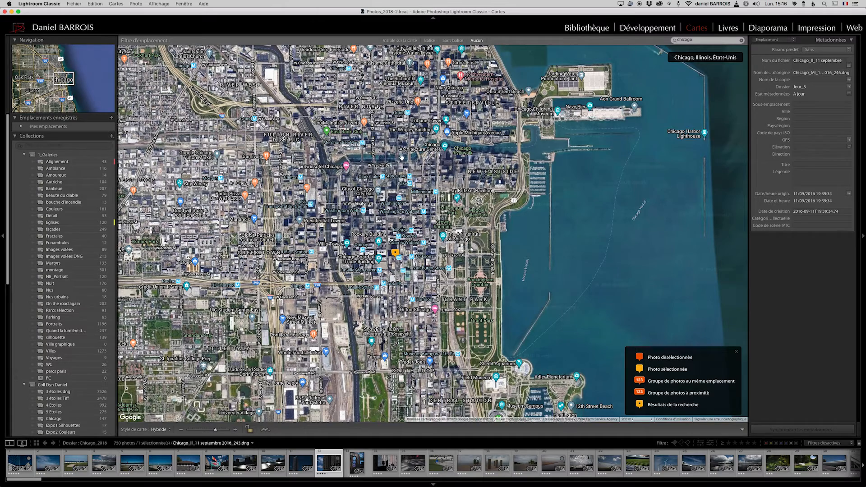
scroll(402, 157, "up", 2)
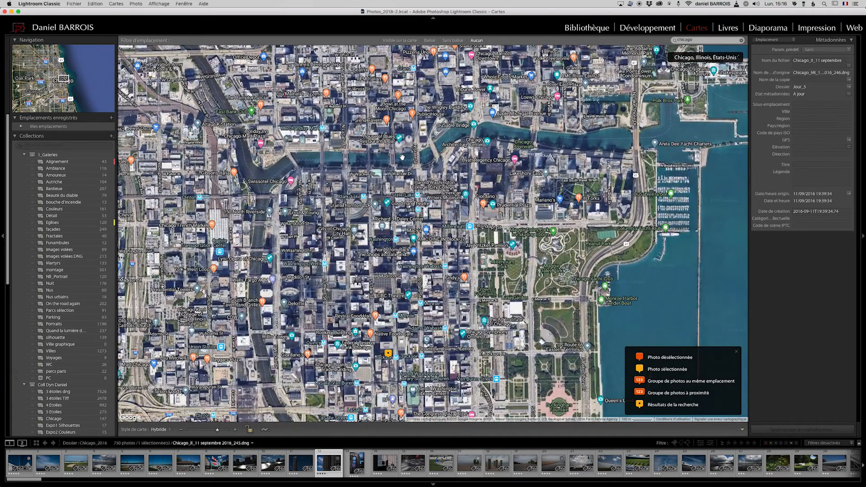
scroll(402, 157, "up", 2)
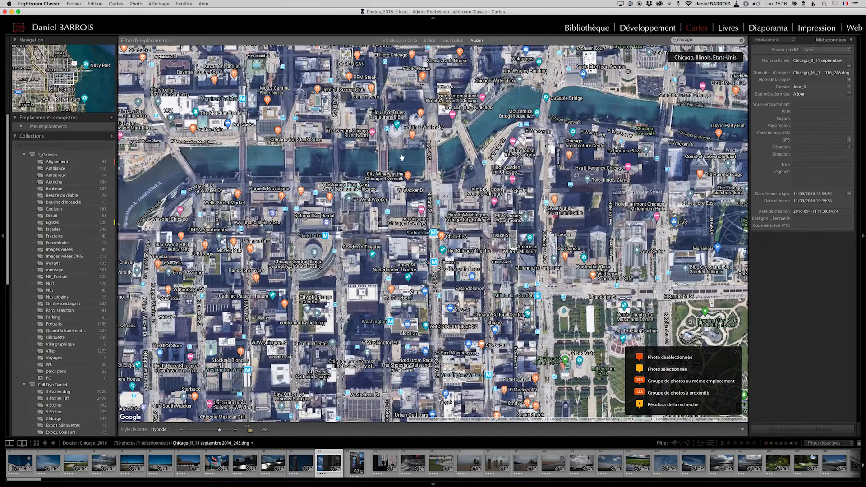
left_click(460, 161)
left_click_drag(460, 162, 585, 187)
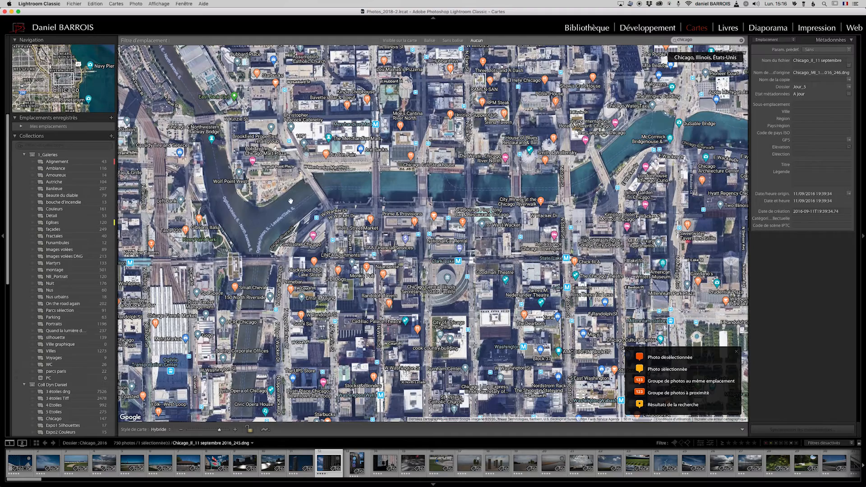
left_click_drag(565, 194, 321, 239)
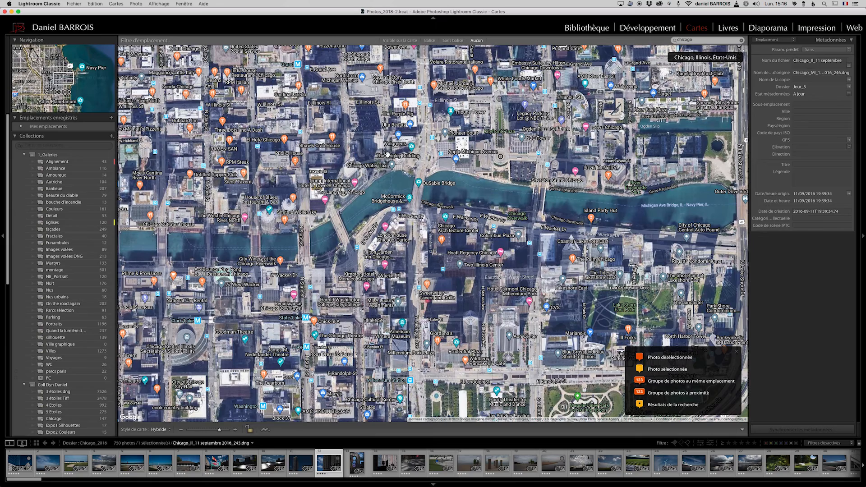
scroll(387, 162, "up", 3)
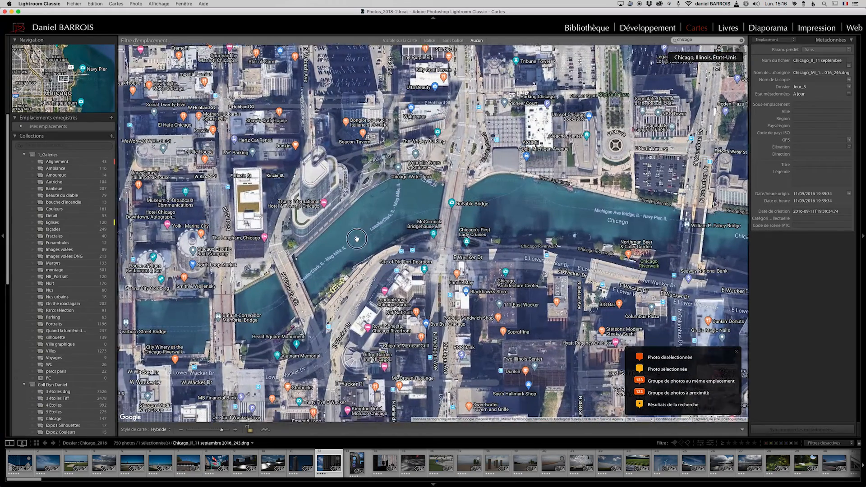
left_click_drag(357, 239, 246, 212)
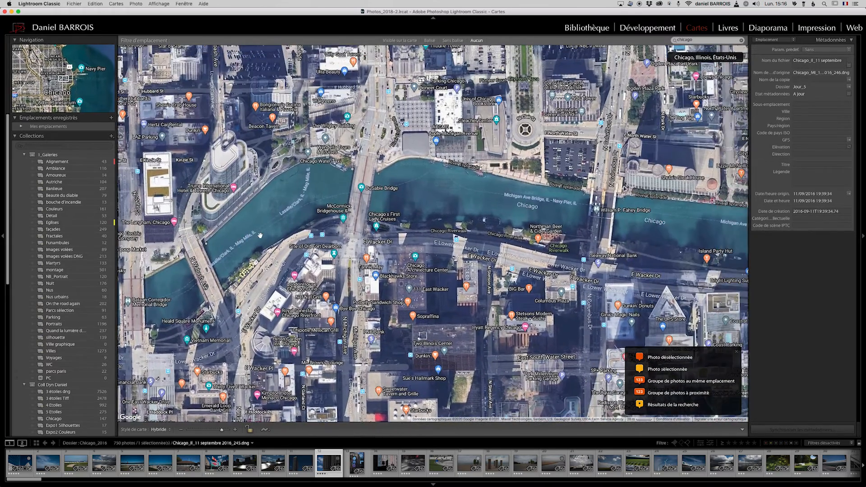
left_click_drag(534, 198, 371, 224)
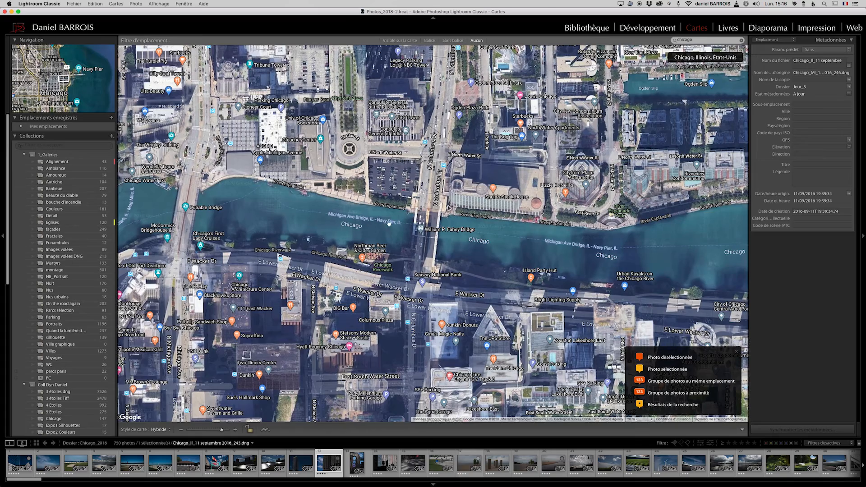
left_click_drag(540, 215, 421, 204)
mouse_move(653, 200)
left_mouse_down()
mouse_move(519, 188)
mouse_move(643, 191)
left_mouse_up()
left_click_drag(164, 123, 454, 163)
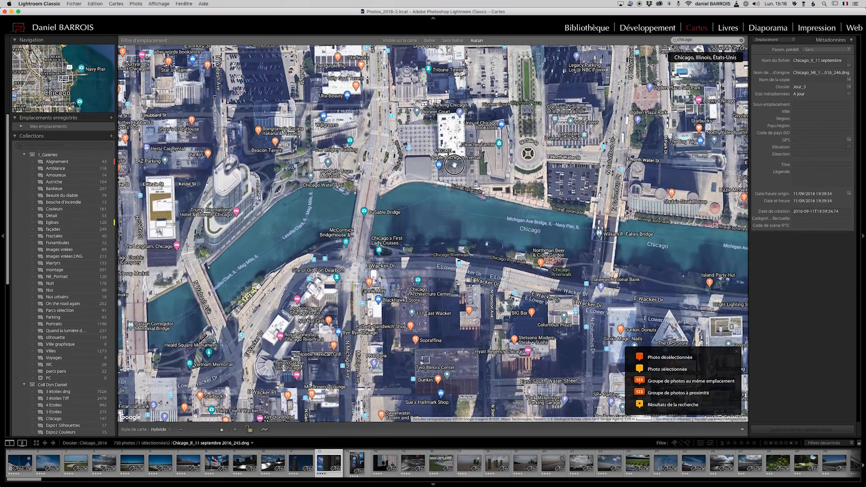
left_click_drag(401, 214, 549, 209)
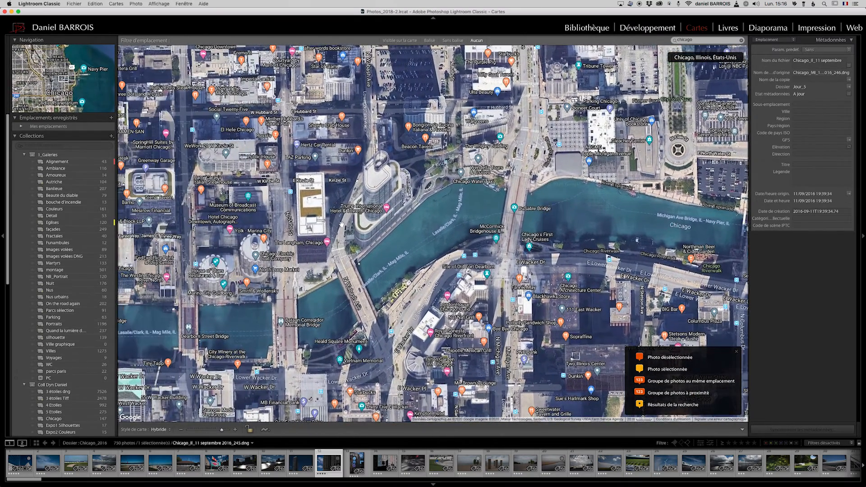
left_click_drag(343, 225, 498, 192)
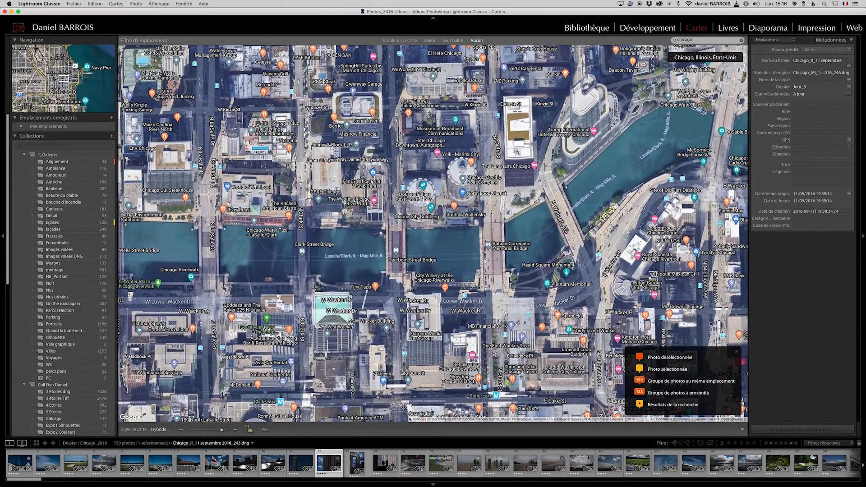
Geotag the towers photo on the riverwalk facing Marina City, between the Dearborn Street and State Street bridges
double_click(451, 197)
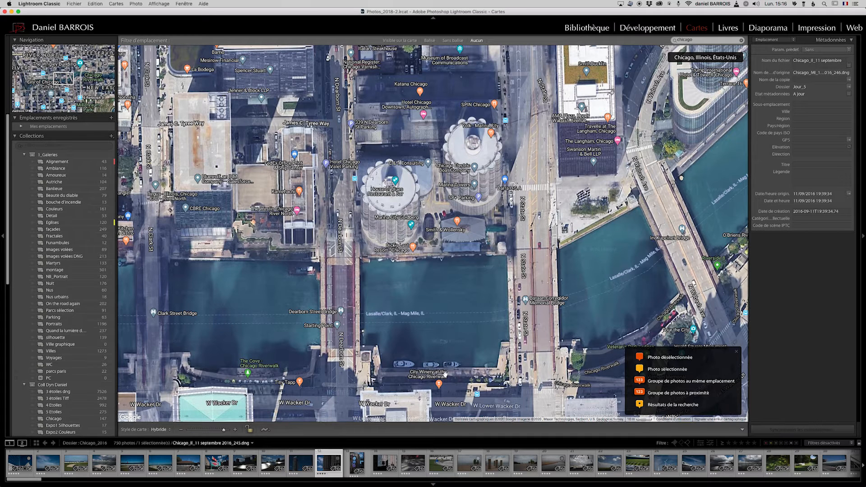
left_click_drag(450, 378, 453, 317)
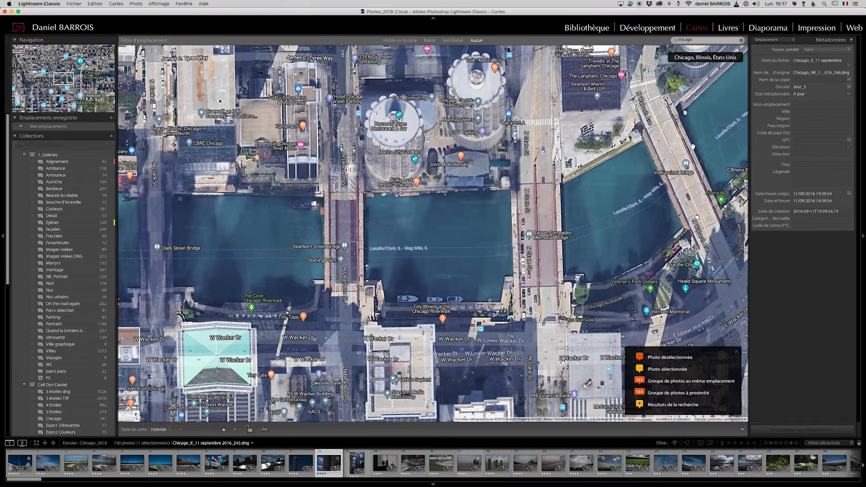
left_click_drag(328, 467, 428, 311)
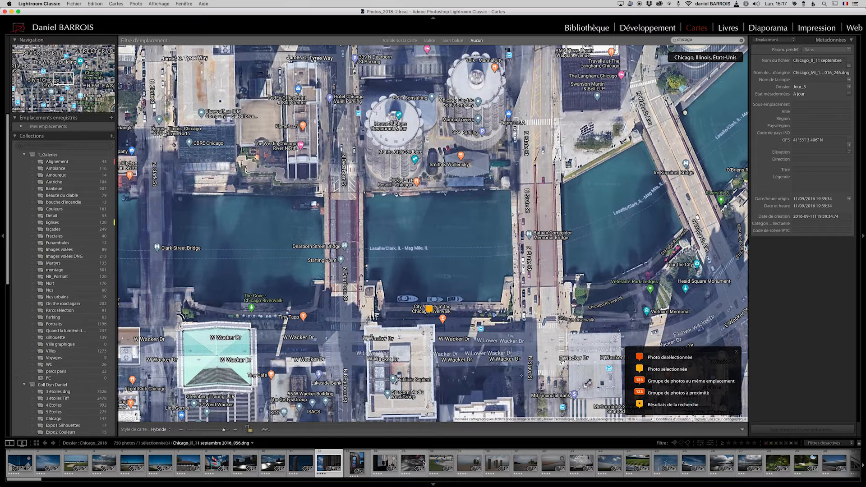
Select the photo of the woman in the blue dress, view it enlarged in the Library, and return to the map
left_click(441, 466)
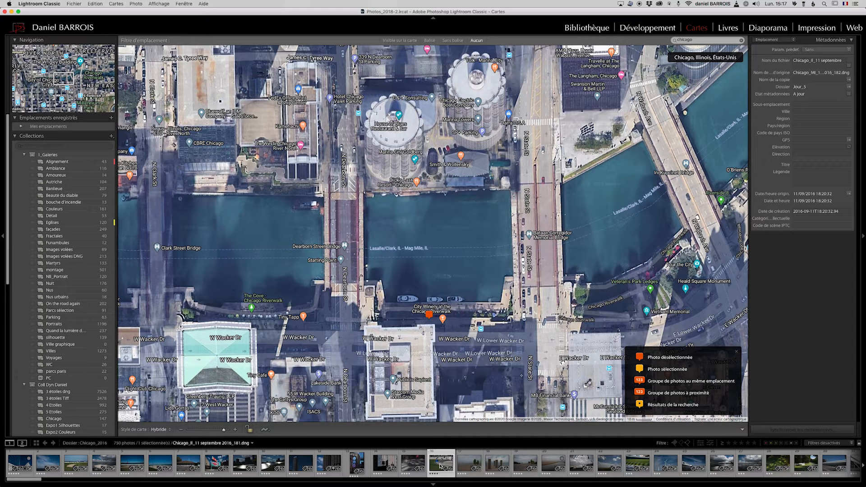
left_click(589, 30)
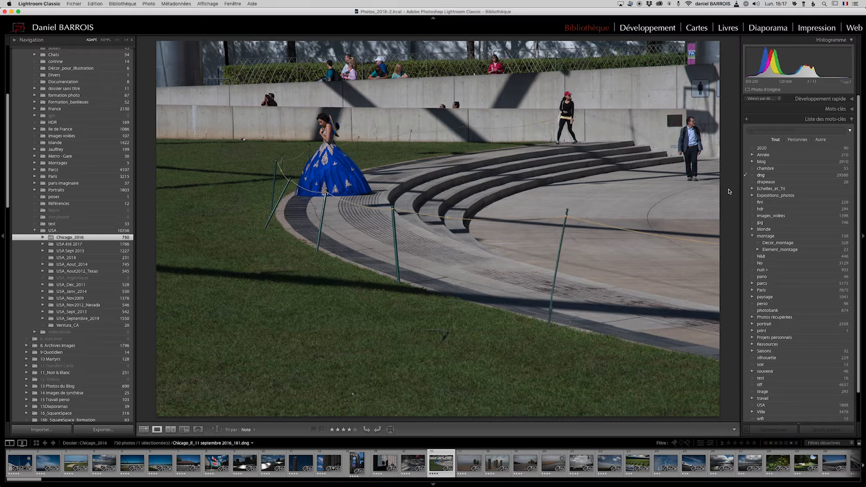
left_click(697, 28)
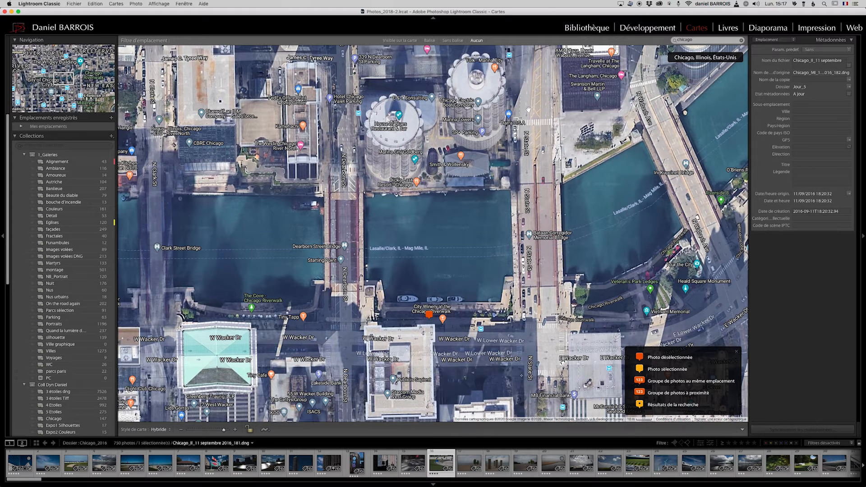
Search the map for "chicago millenium park" and geotag the blue-dress photo at the west end of the BP Pedestrian Bridge
left_click(697, 40)
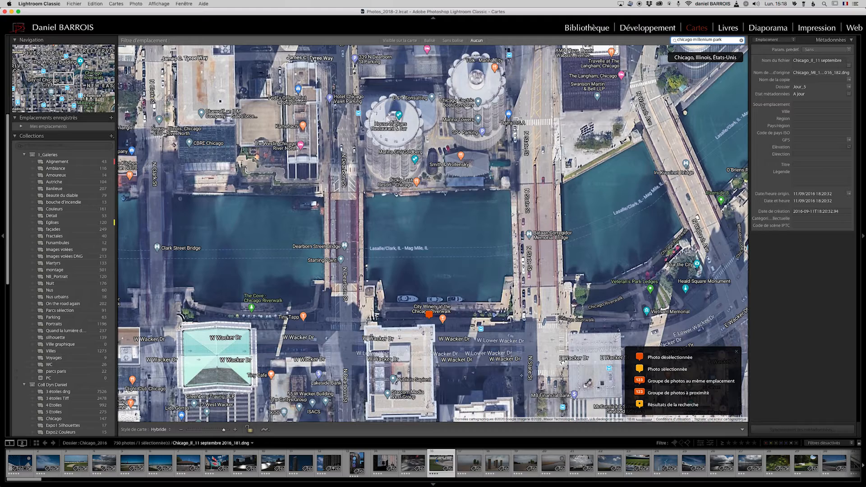
key("Return")
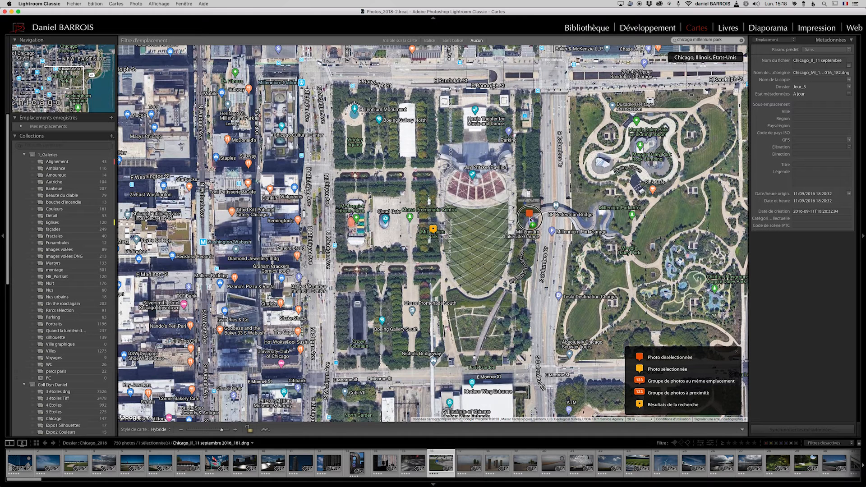
left_click_drag(529, 216, 529, 215)
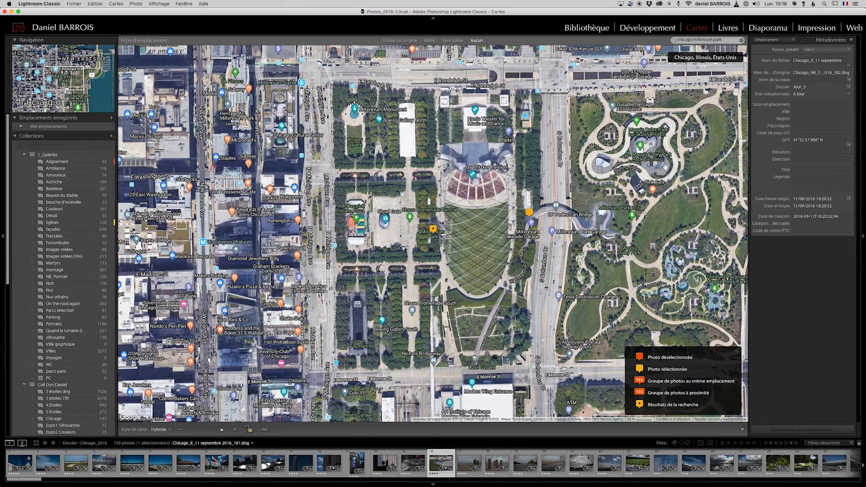
Copy the blue-dress photo's GPS coordinates and switch to Safari, ready to enter a Google search
left_click(795, 139)
key("super+c")
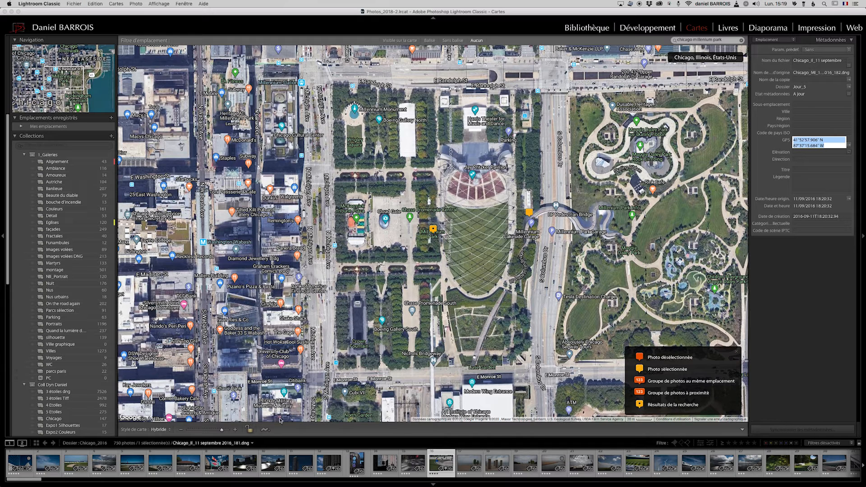
mouse_move(240, 485)
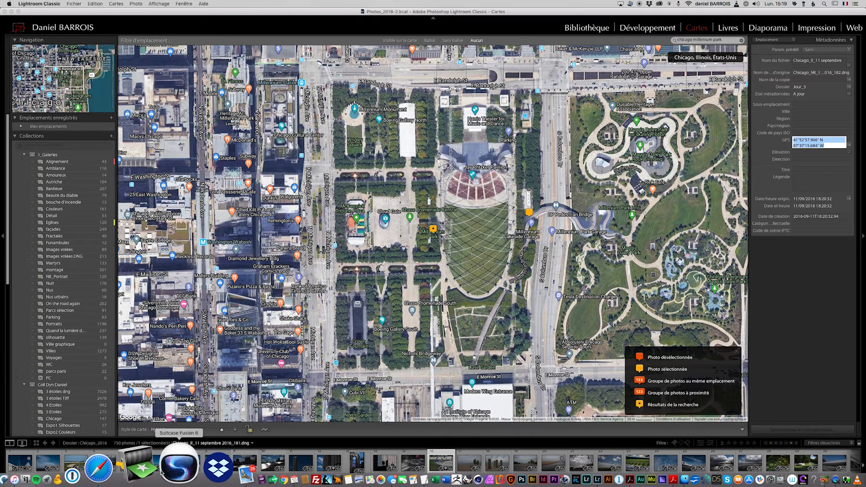
left_click(153, 463)
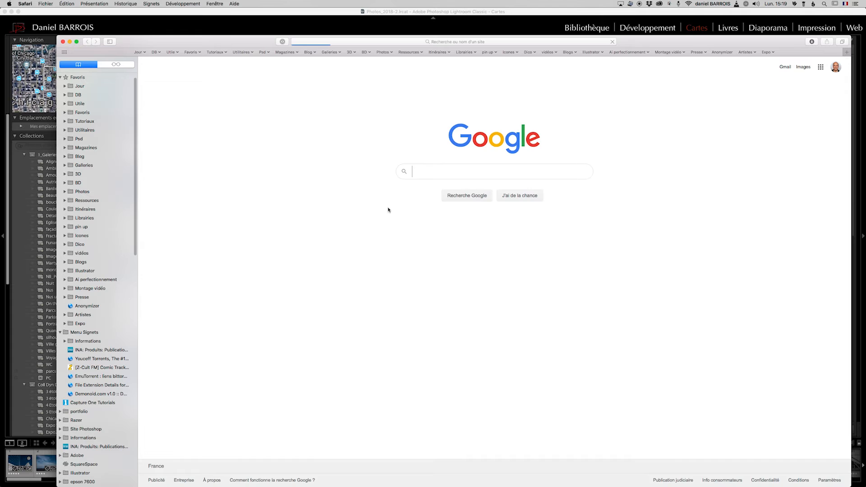
left_click(420, 173)
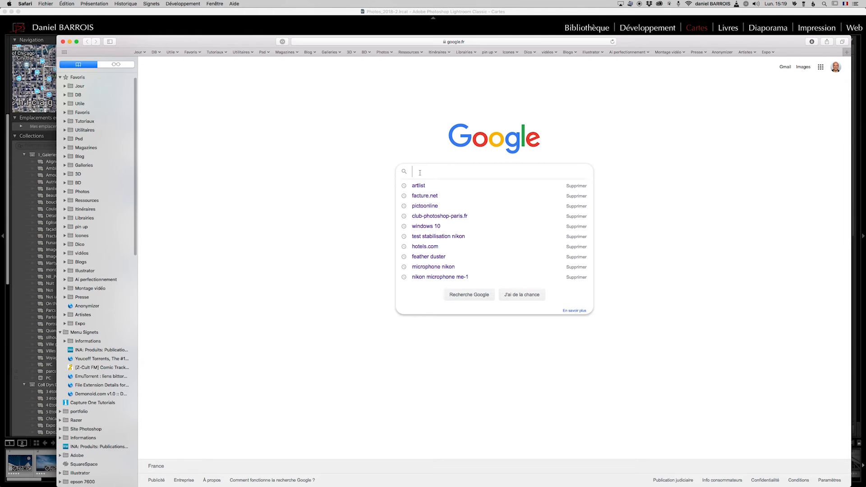
Look up the copied coordinates on Google and view their location on the full map before returning to the results
key("super+v")
key("Return")
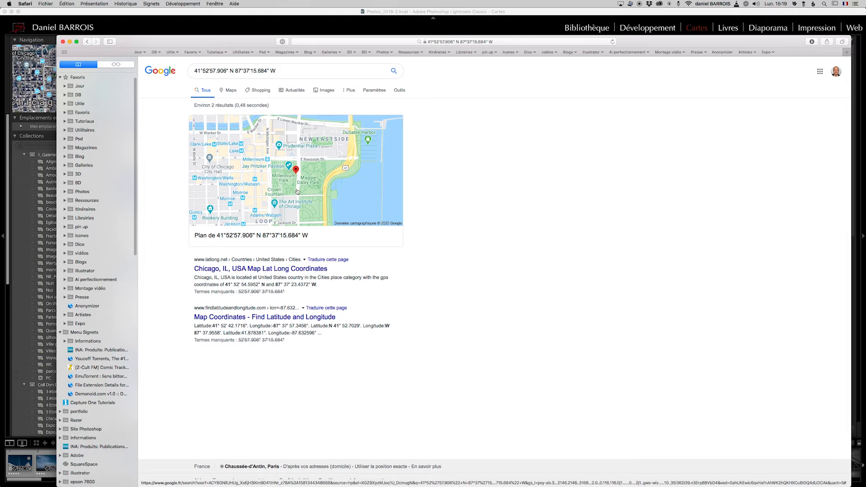
left_click(303, 150)
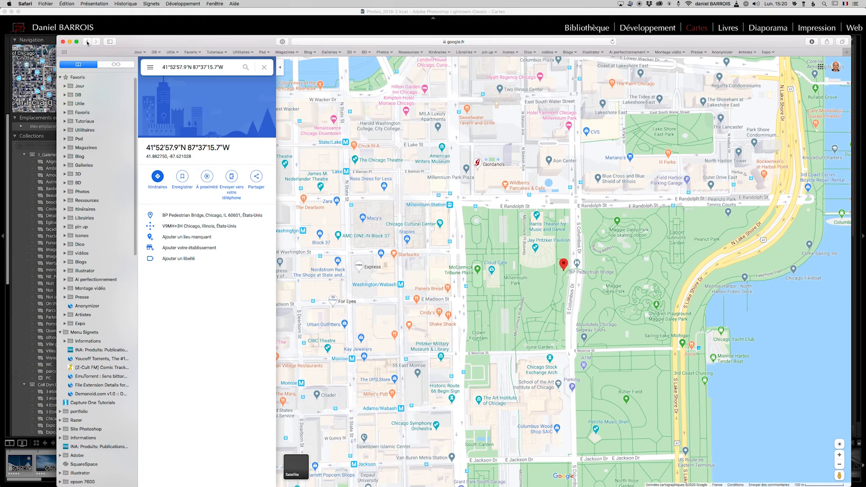
left_click(87, 42)
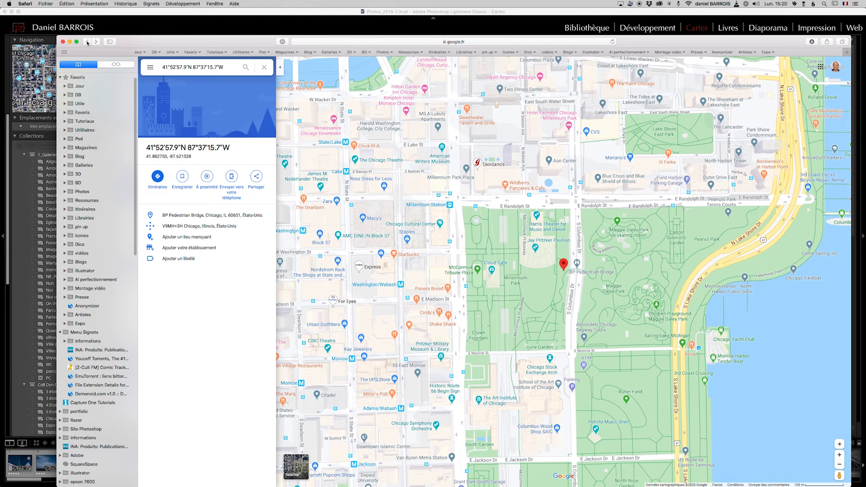